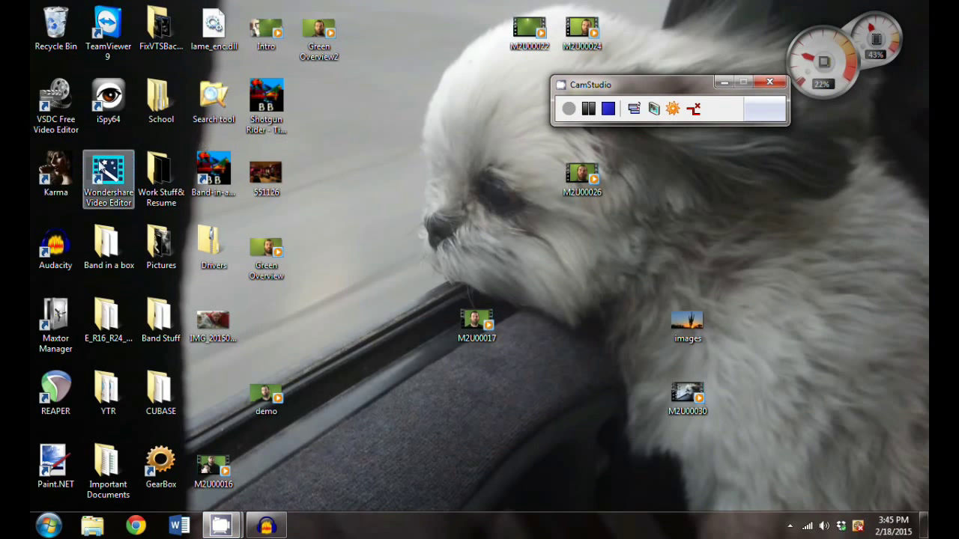
Launch VSDC Free Video Editor from its desktop shortcut, cancelling the accidental shortcut rename
click(62, 132)
click(61, 132)
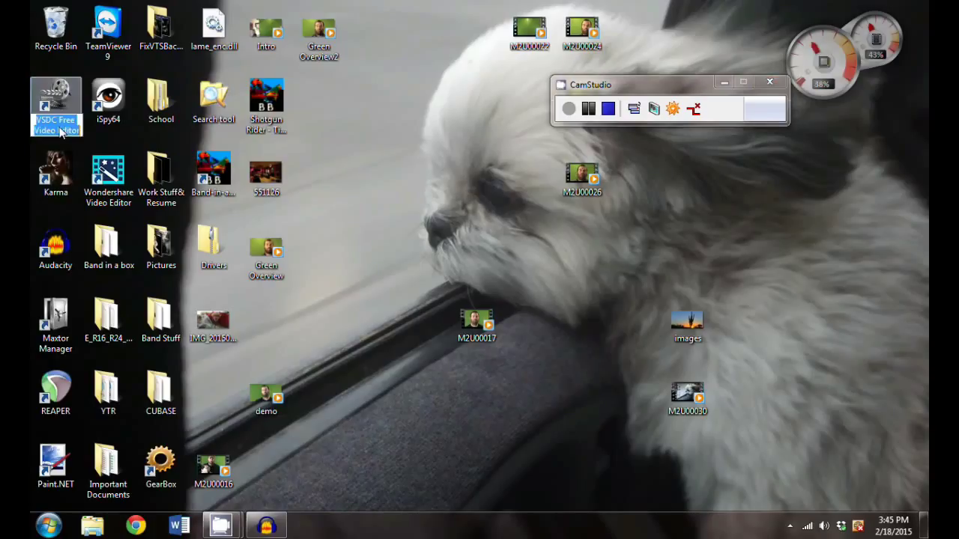
click(424, 128)
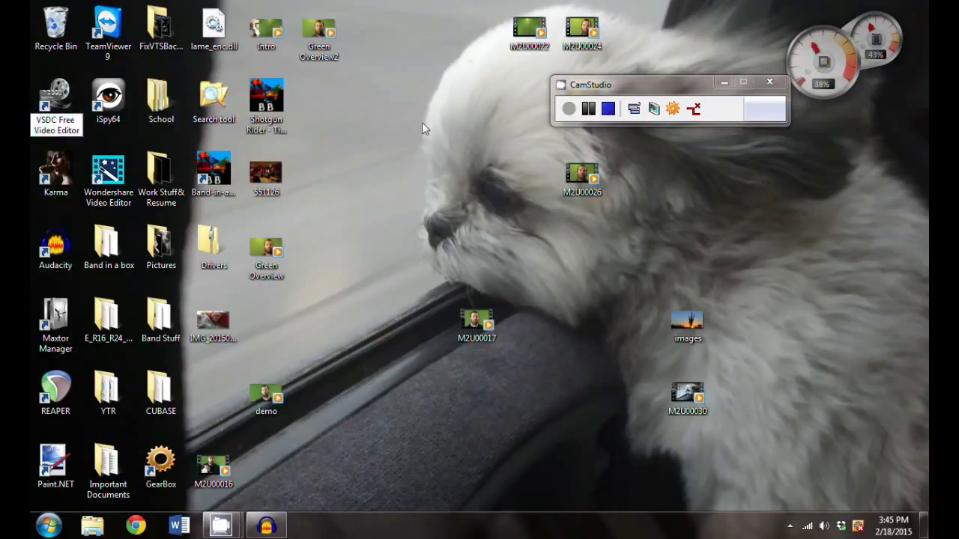
double_click(49, 120)
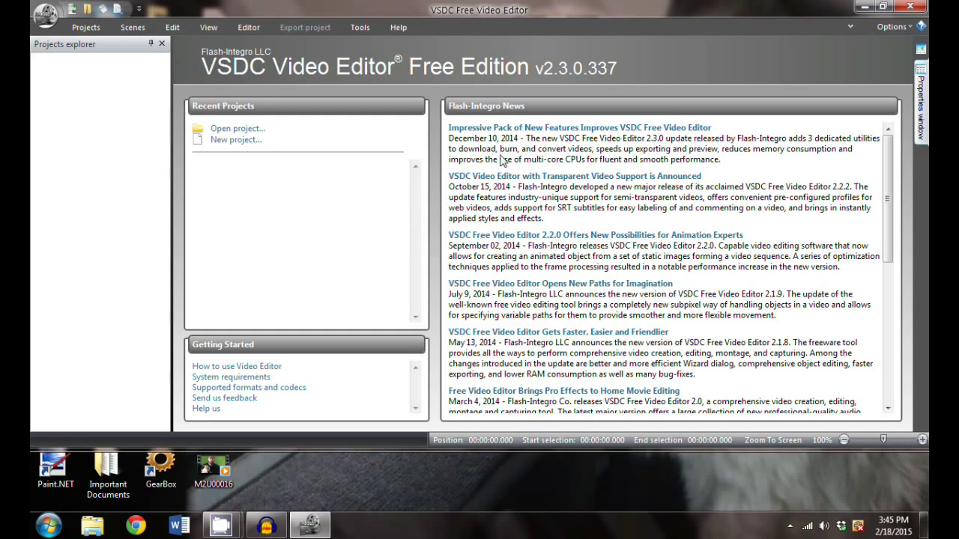
Create Project 1 with default settings, skipping the file sequence wizard
click(237, 141)
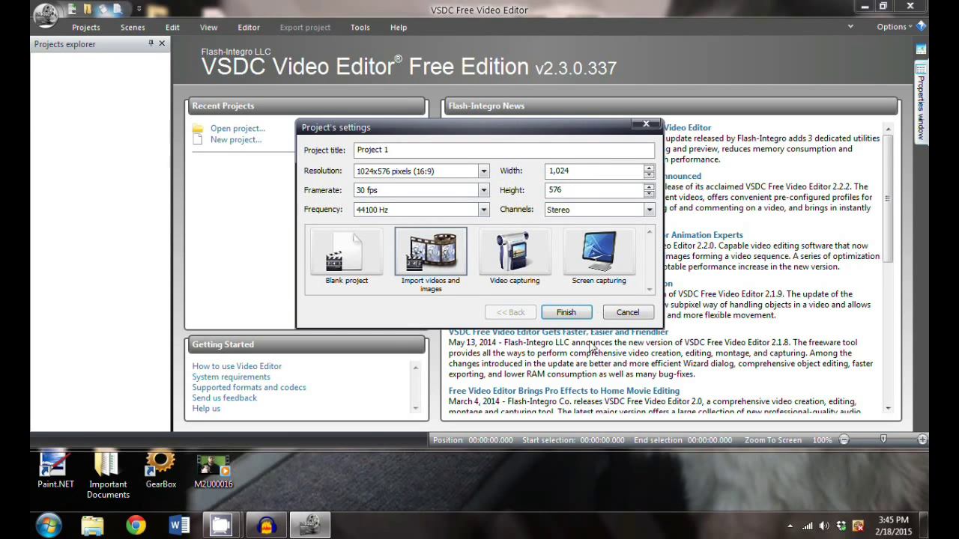
click(564, 318)
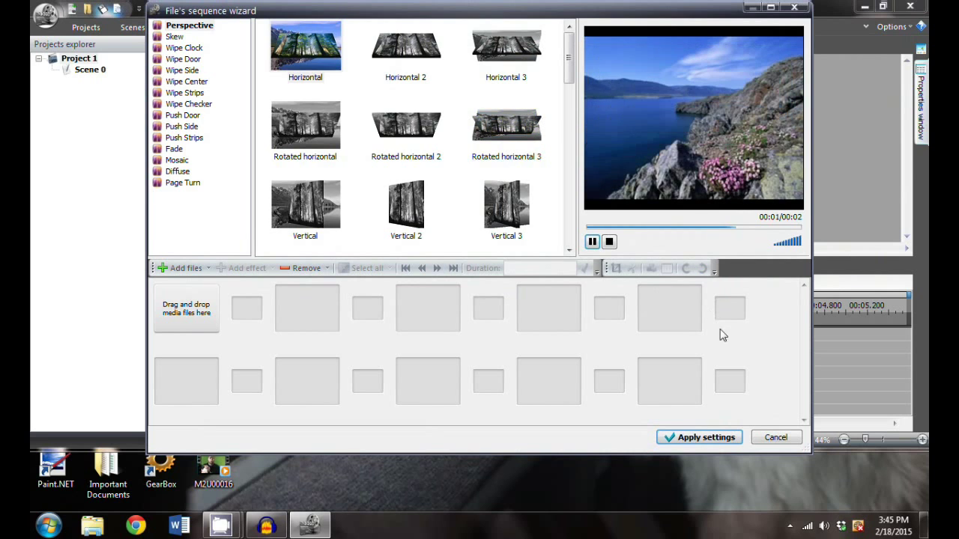
click(772, 438)
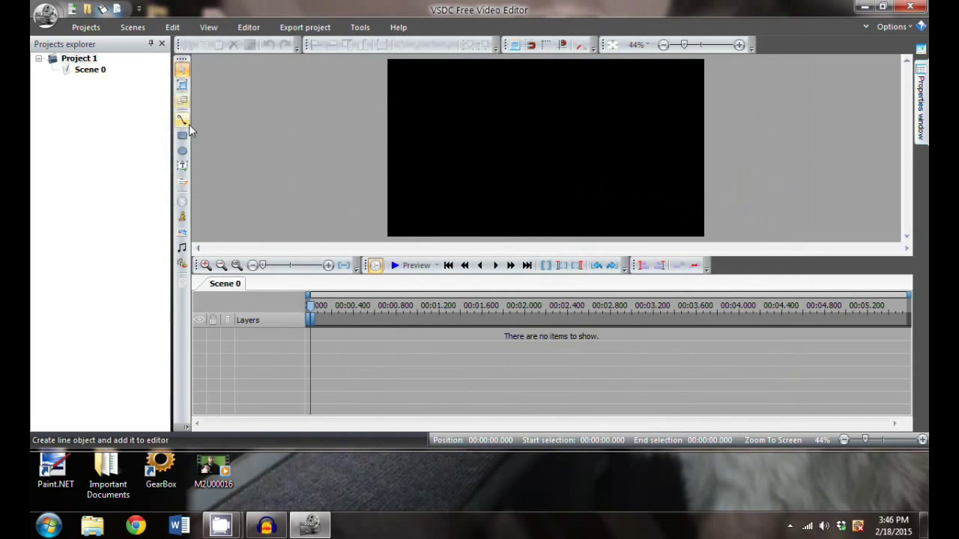
Add the demo clip from the Desktop to Scene 0's timeline
click(182, 266)
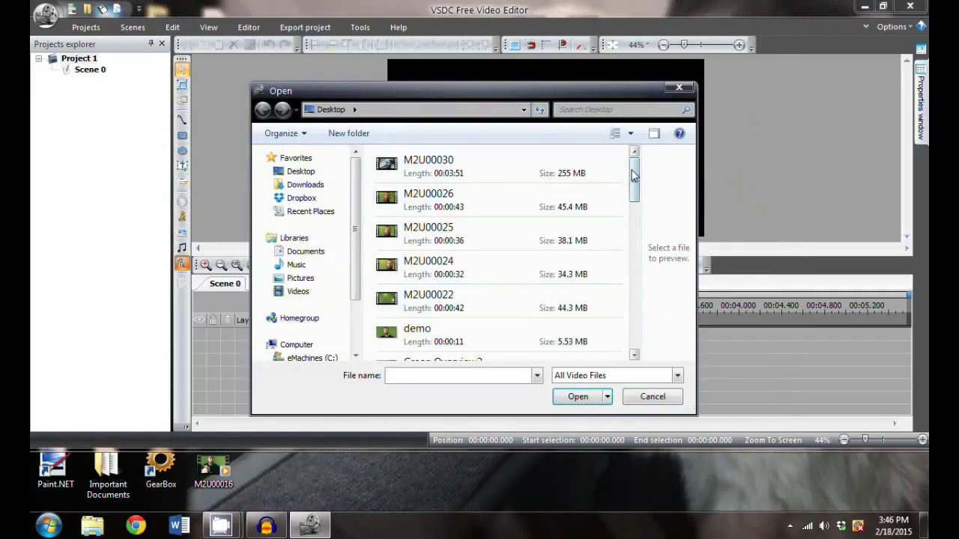
scroll(482, 256, down, 3)
click(481, 251)
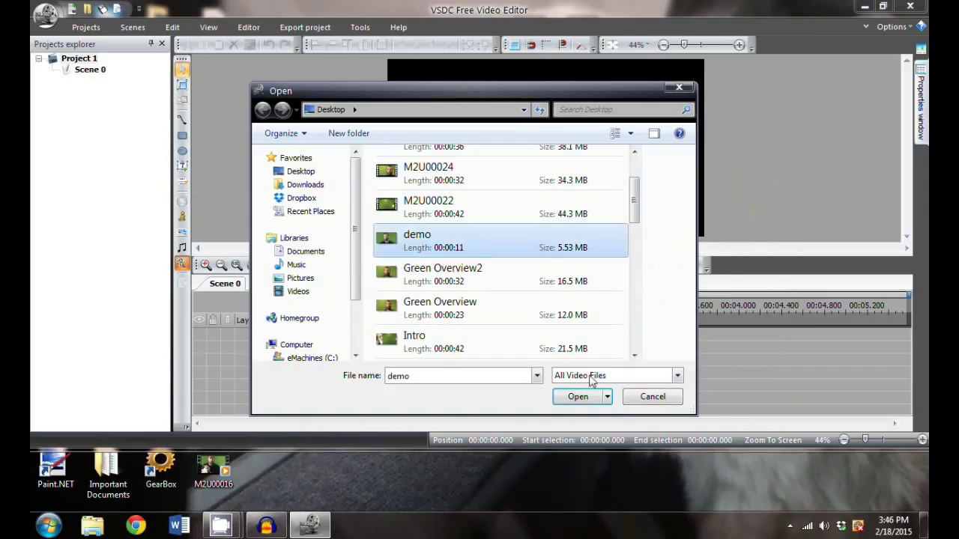
click(578, 396)
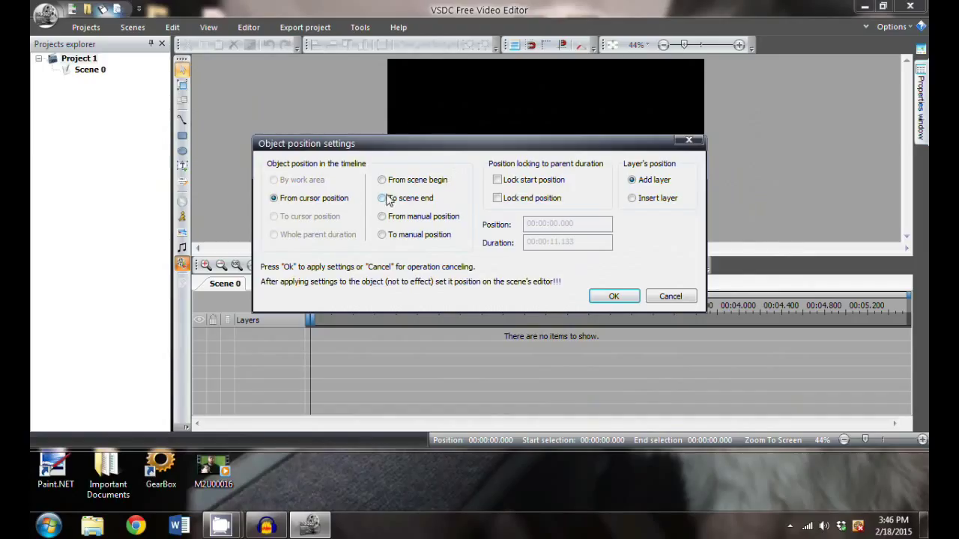
click(614, 297)
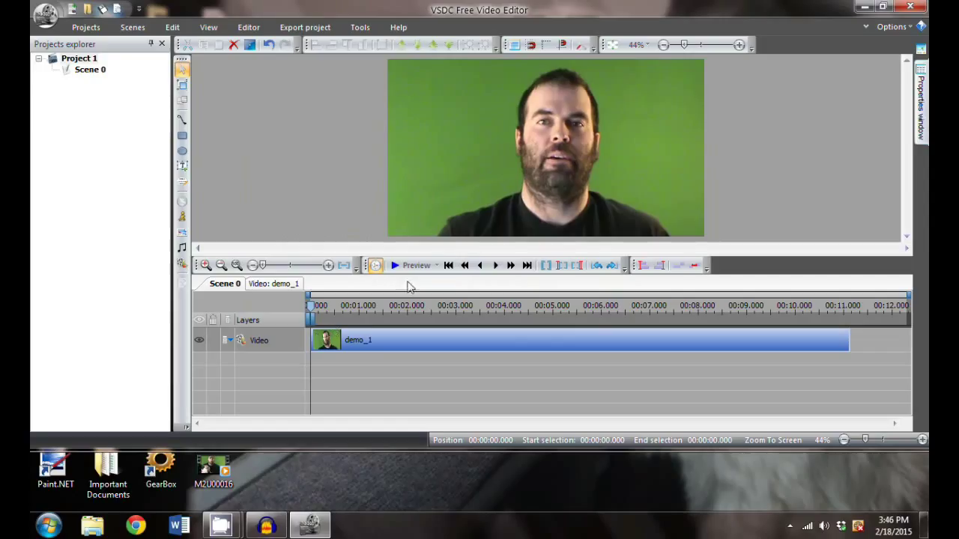
Stretch the demo_1 video in the preview to fill the whole frame
click(465, 265)
drag(469, 118, 705, 235)
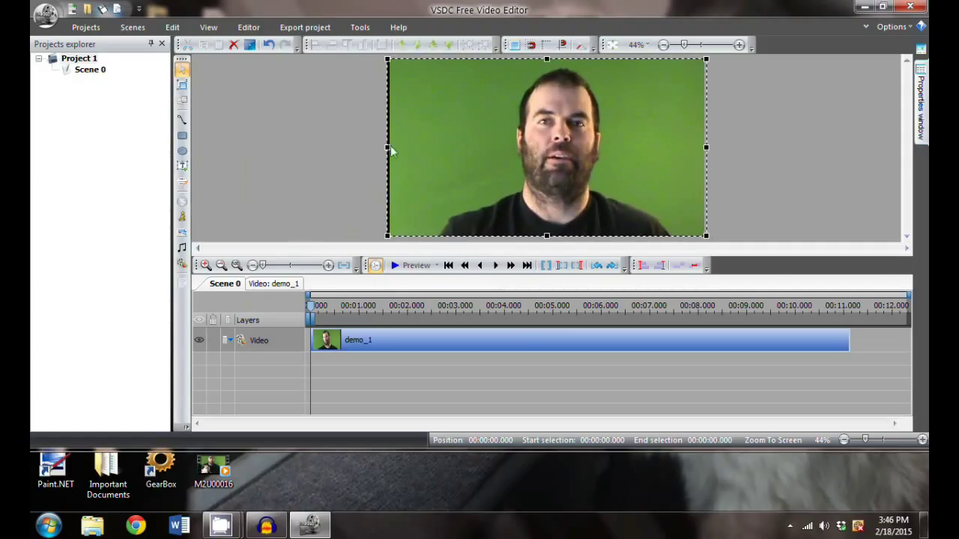
drag(387, 147, 383, 147)
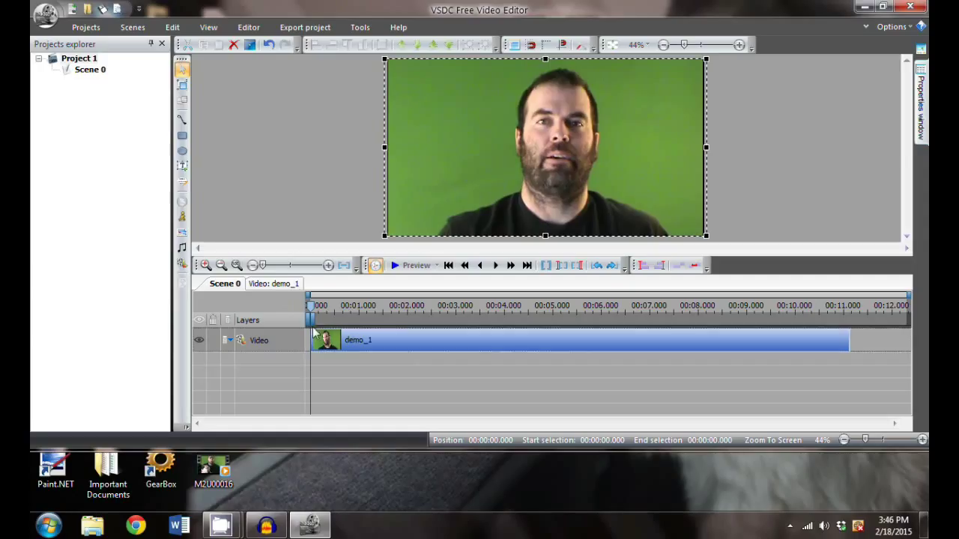
In demo_1's timeline, add a Background remover spanning the whole clip and open its properties
click(273, 291)
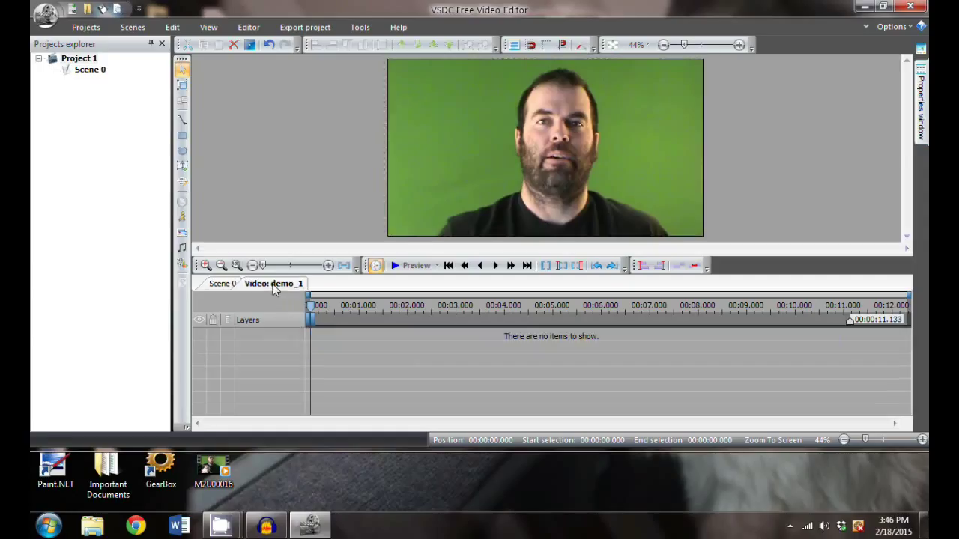
click(250, 30)
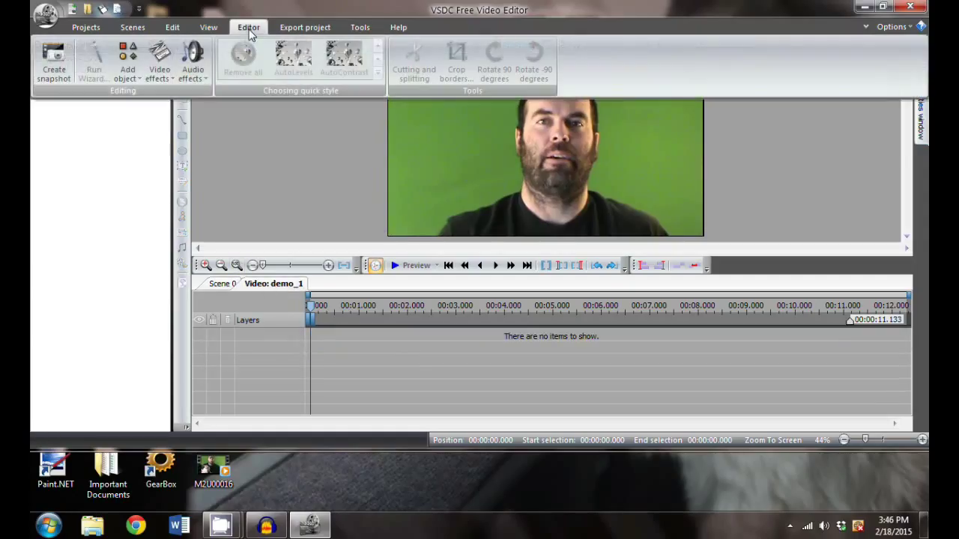
click(158, 61)
mouse_move(187, 175)
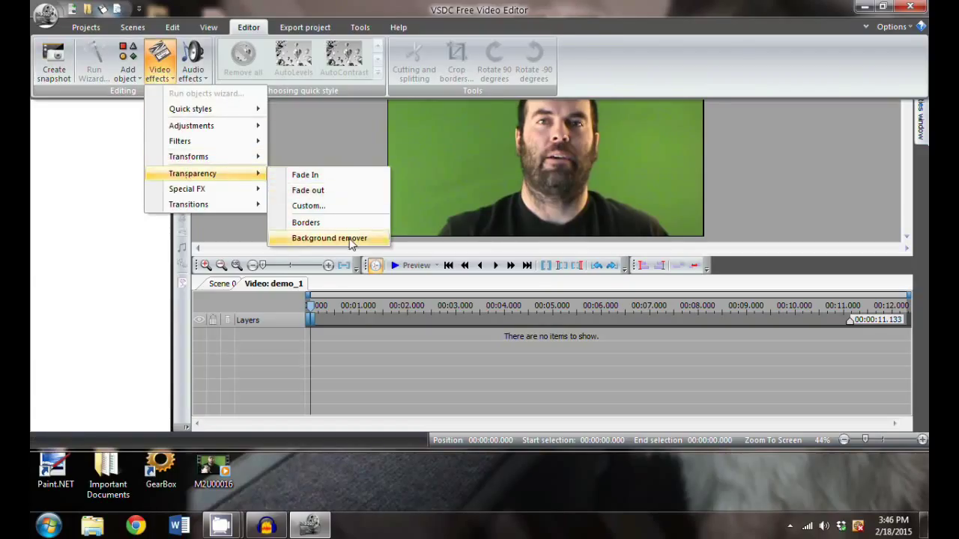
click(315, 239)
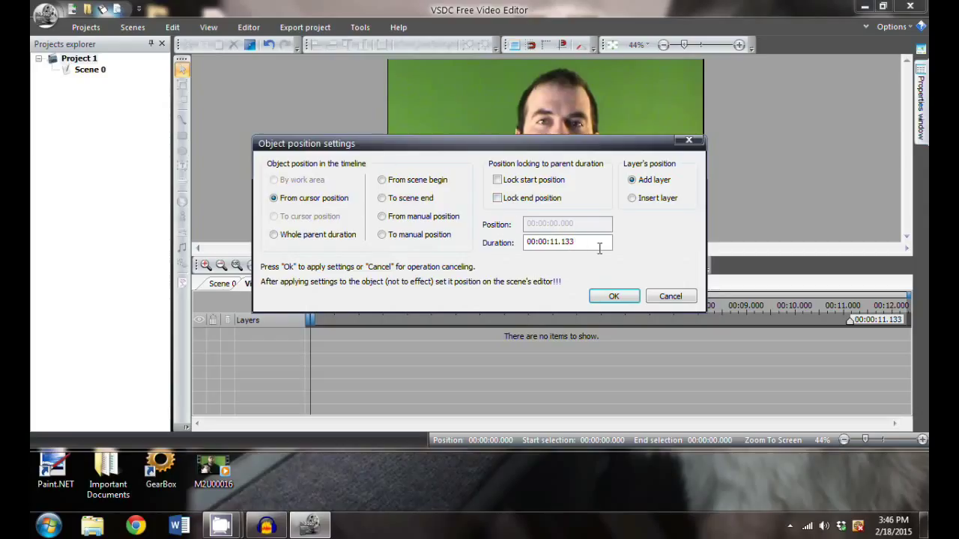
click(605, 297)
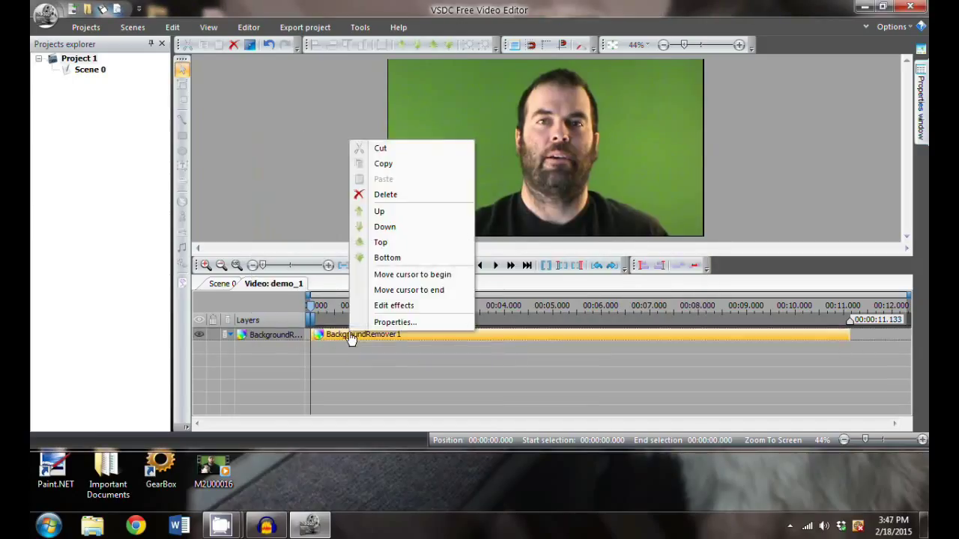
click(385, 323)
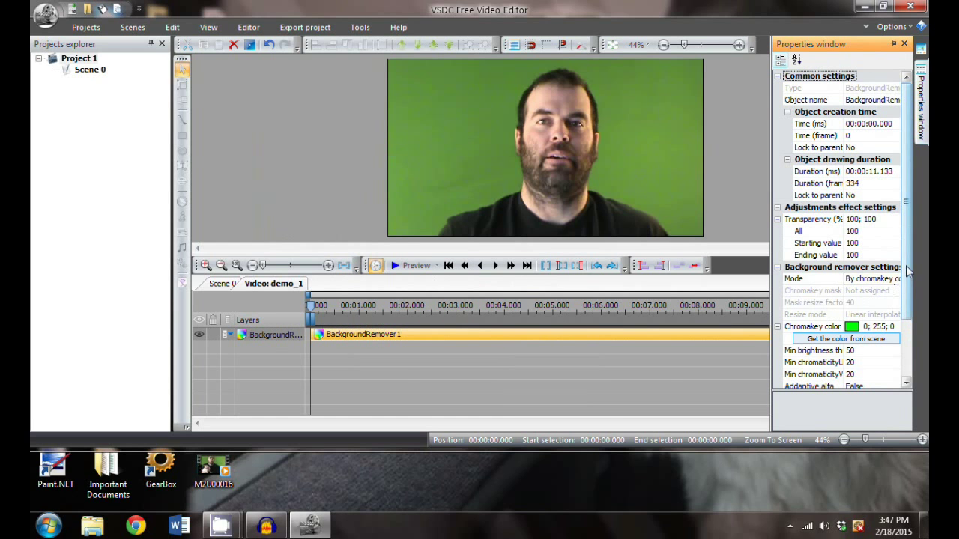
drag(909, 271, 906, 327)
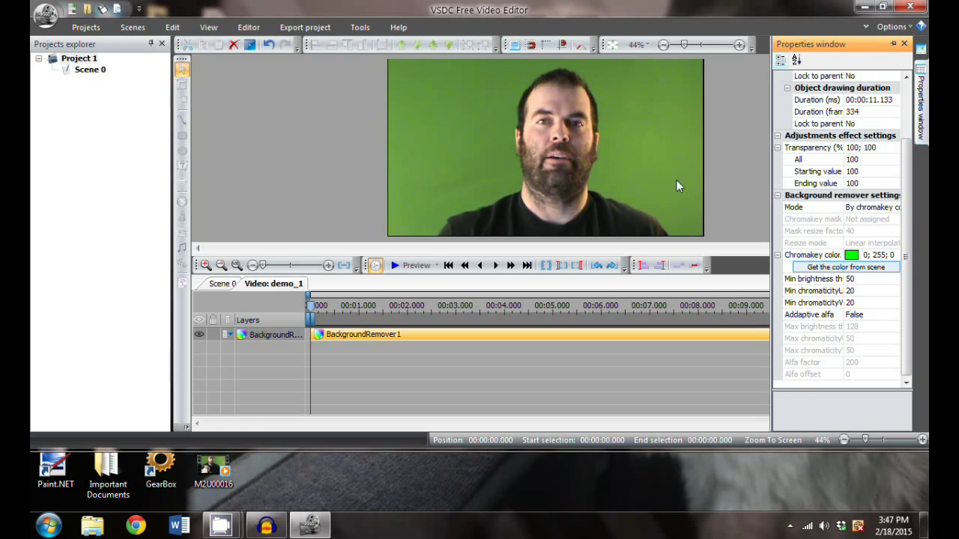
Set BackgroundRemover1's chromakey colour by sampling the green backdrop from the video
click(877, 256)
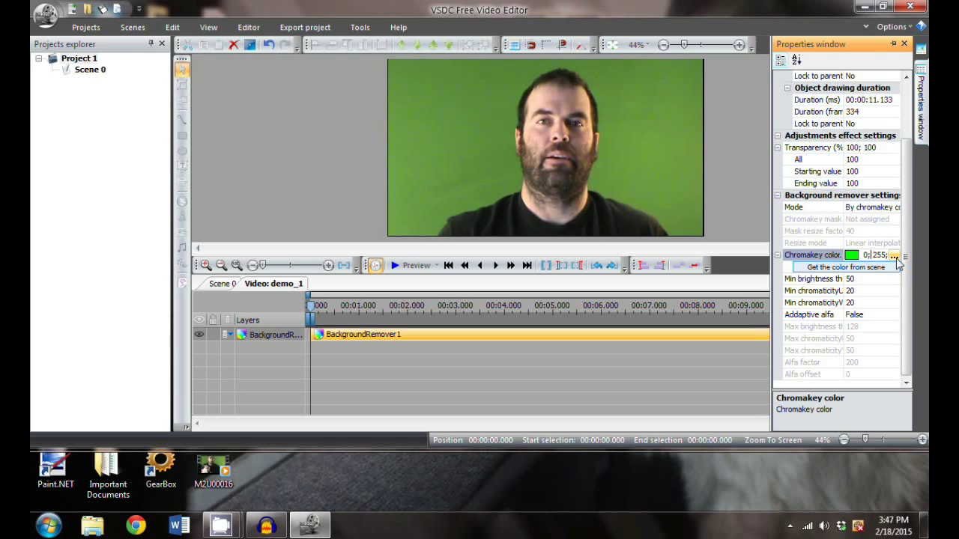
click(894, 255)
drag(472, 105, 275, 83)
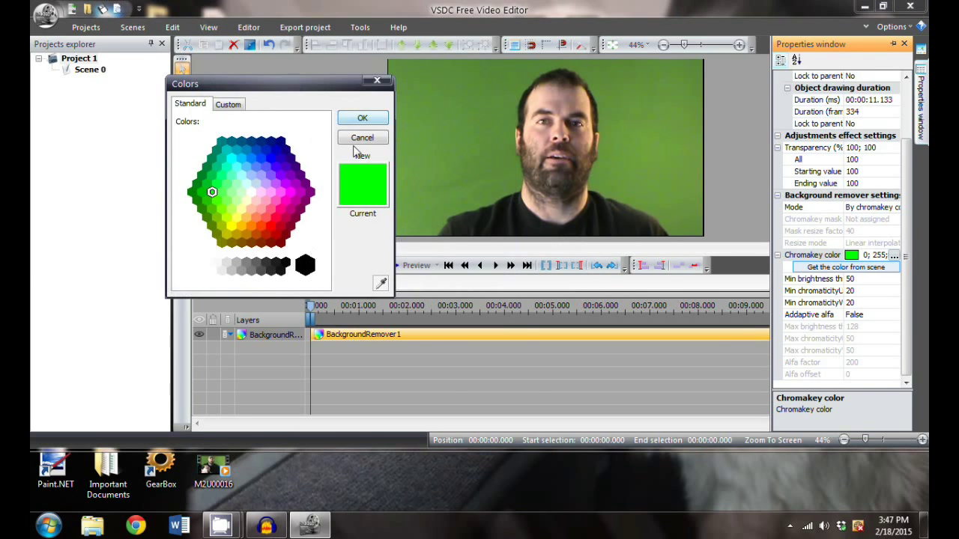
click(380, 284)
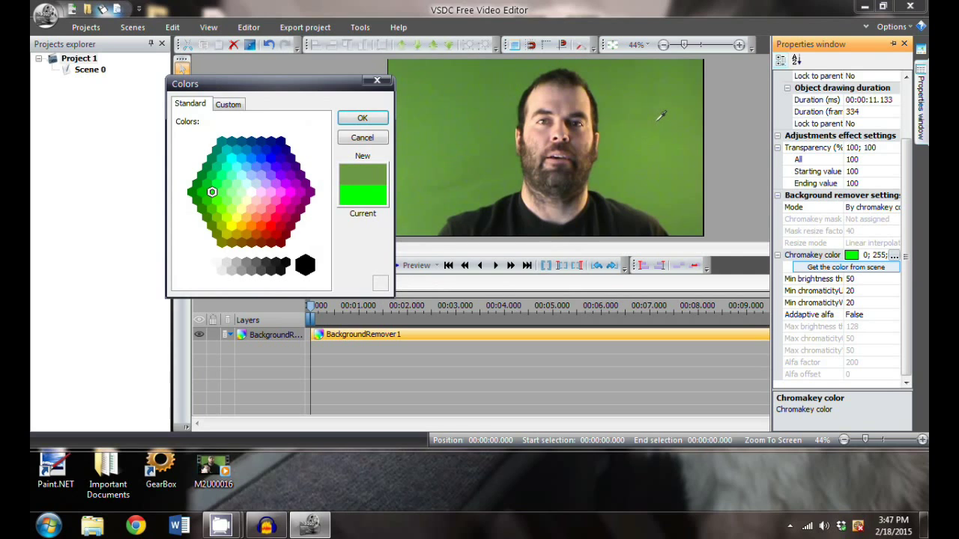
click(362, 118)
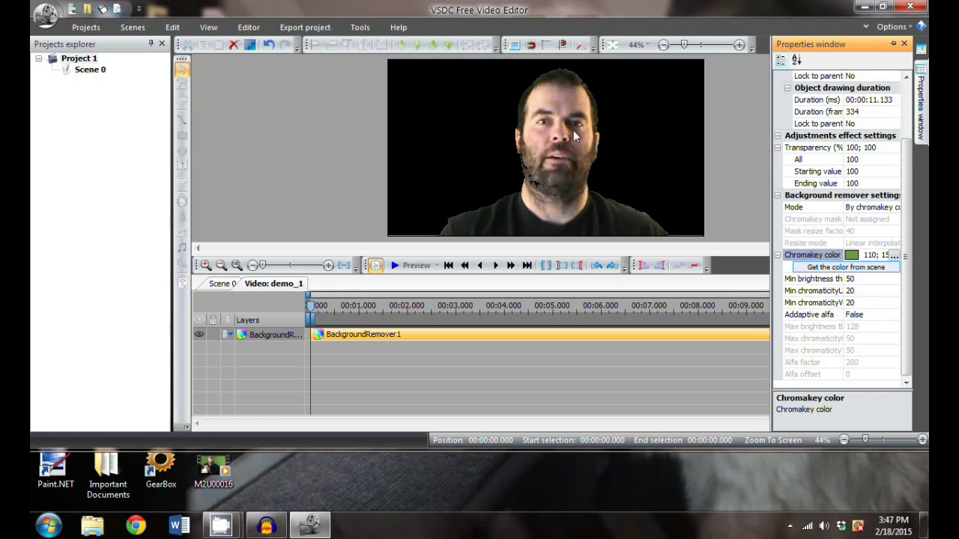
Lower the background remover's Min chromaticityU threshold to 14
click(870, 295)
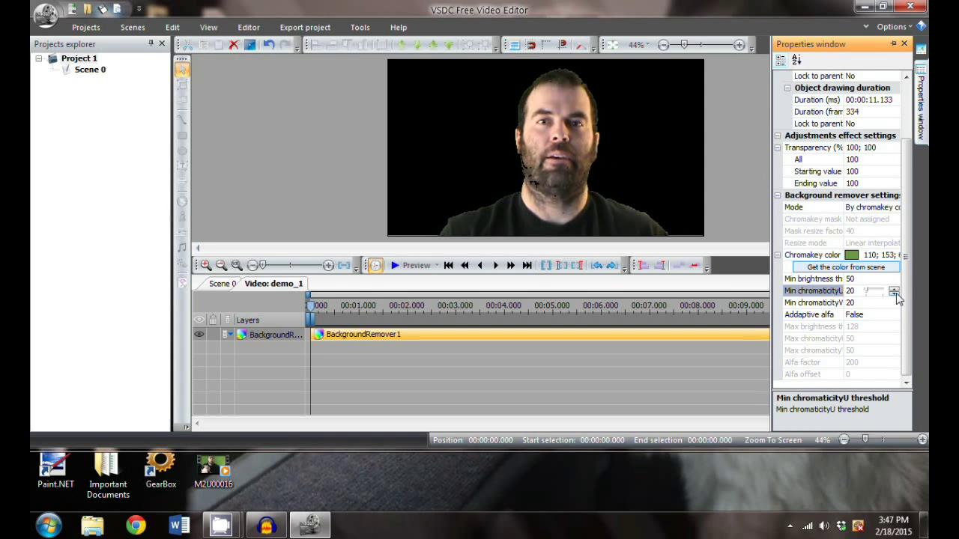
click(897, 297)
click(897, 297)
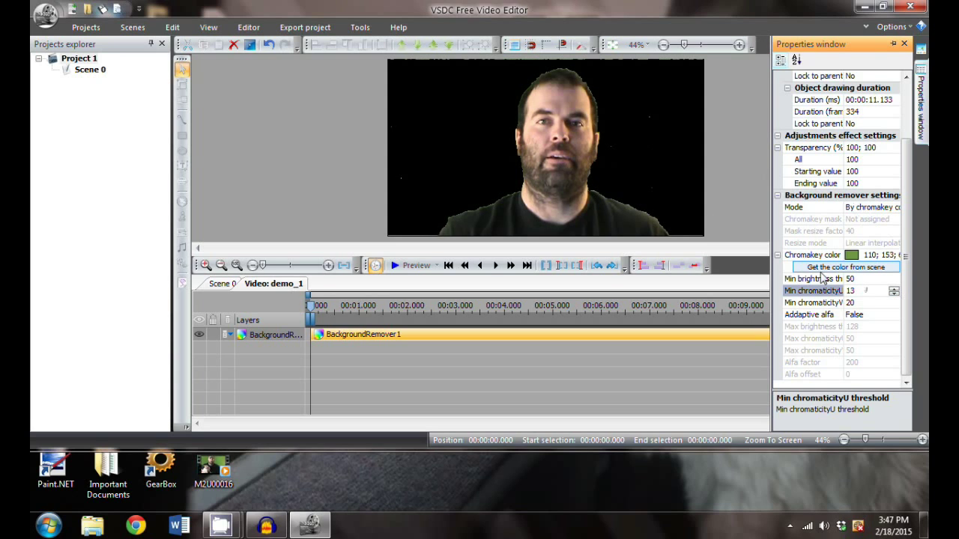
click(865, 280)
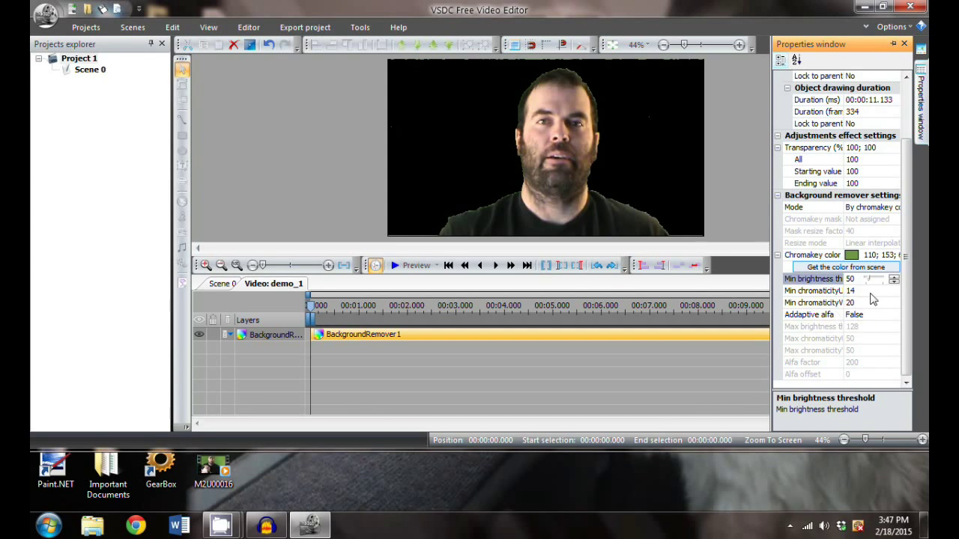
Preview the keyed video, close the player, and move the cursor to 4.8 seconds
click(412, 267)
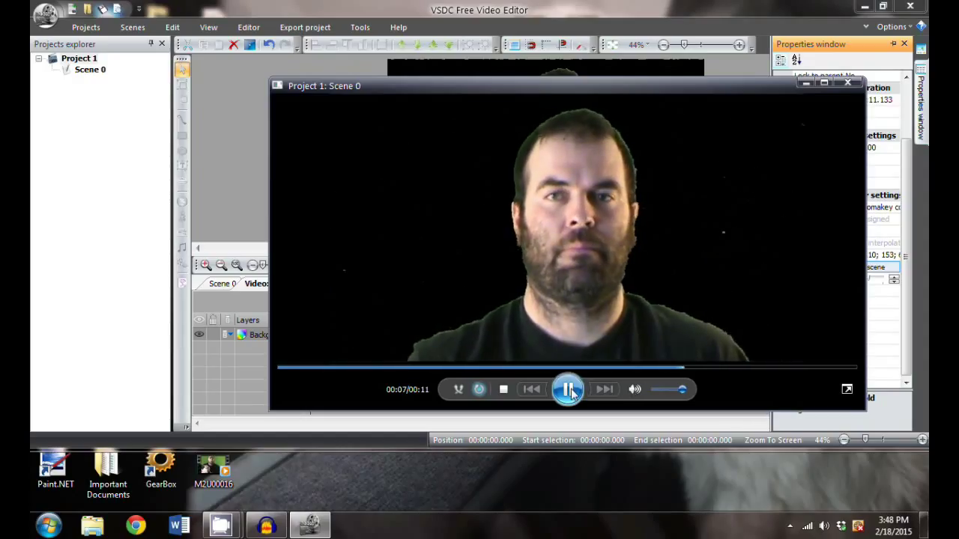
key(space)
click(847, 82)
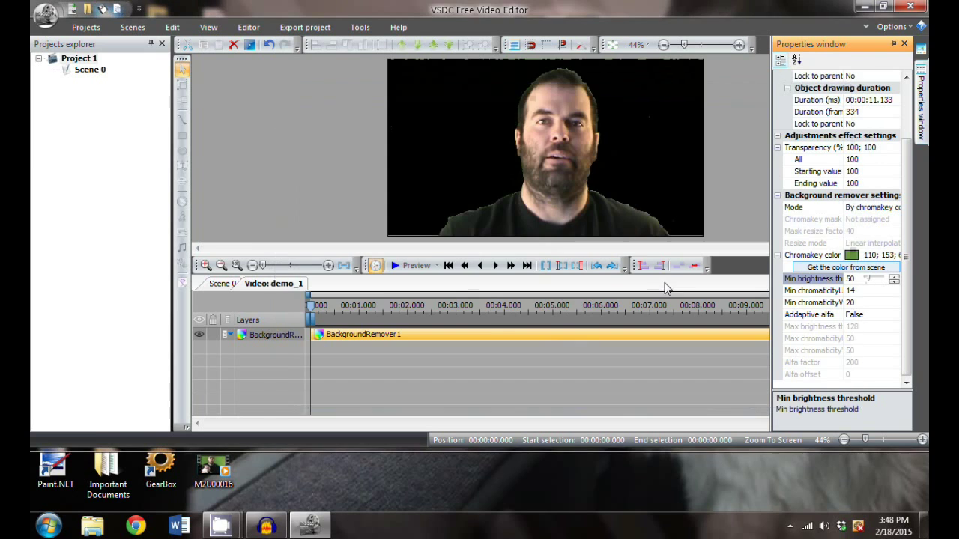
click(542, 307)
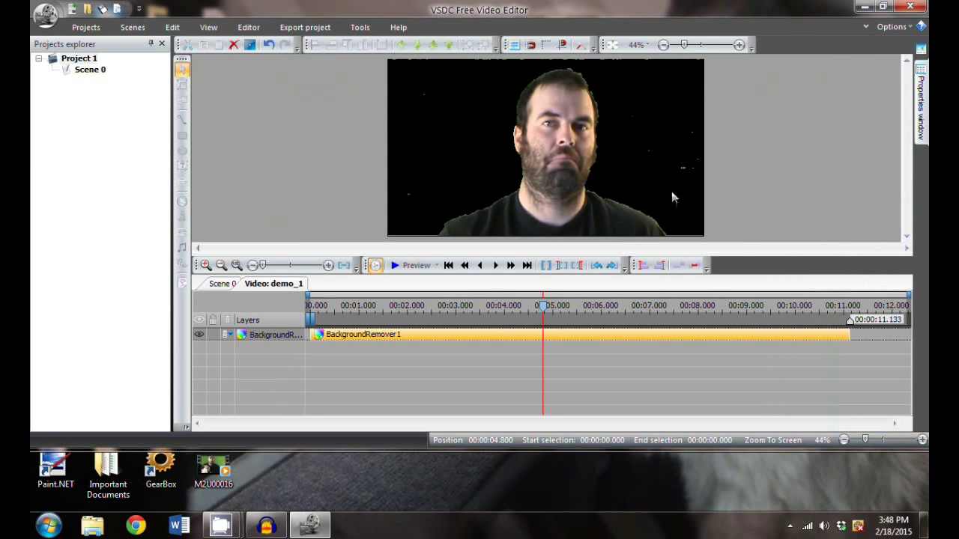
Add a second Background remover effect and extend it back to the clip's start
click(258, 27)
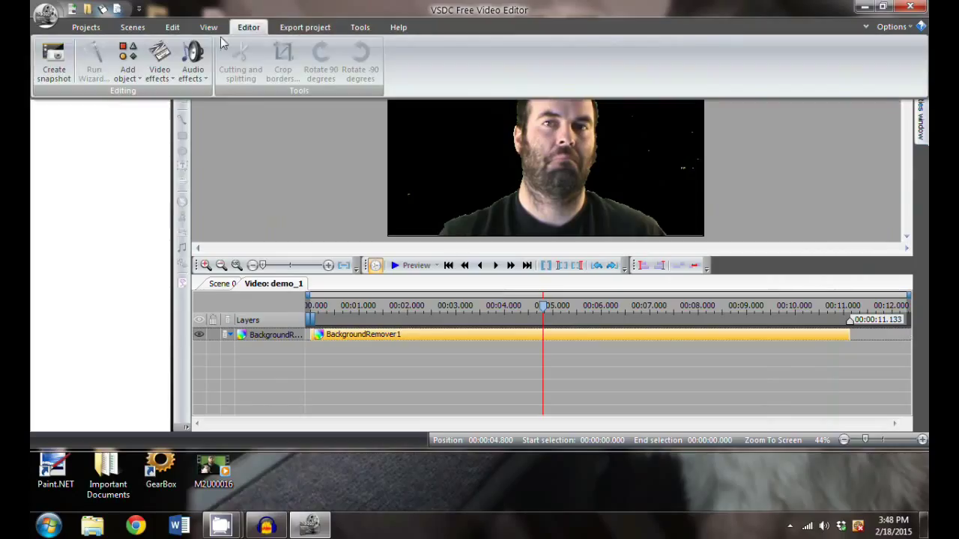
click(171, 70)
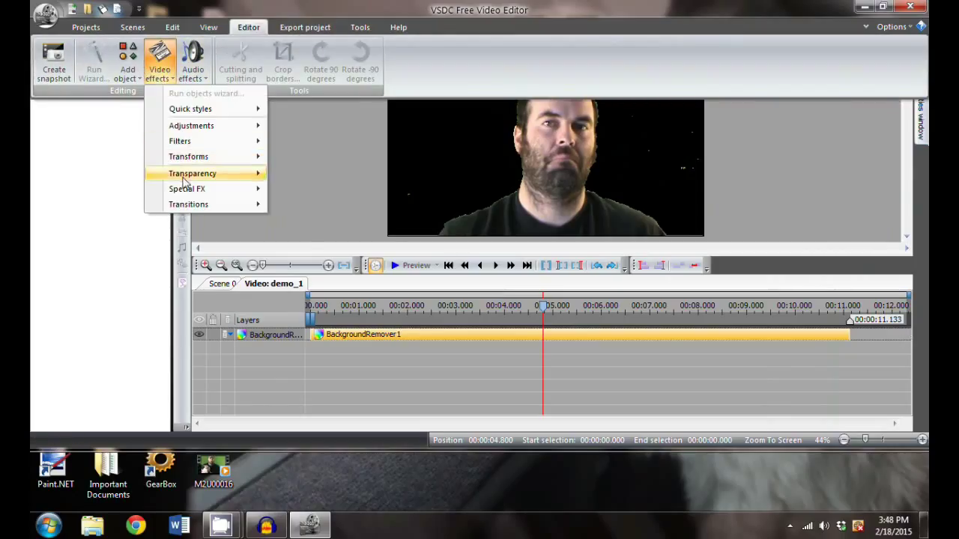
mouse_move(185, 177)
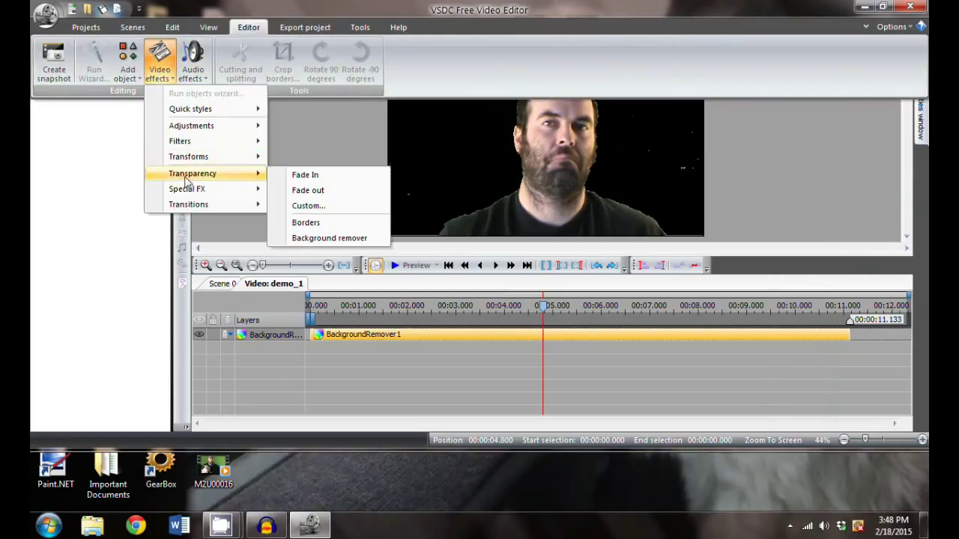
click(314, 238)
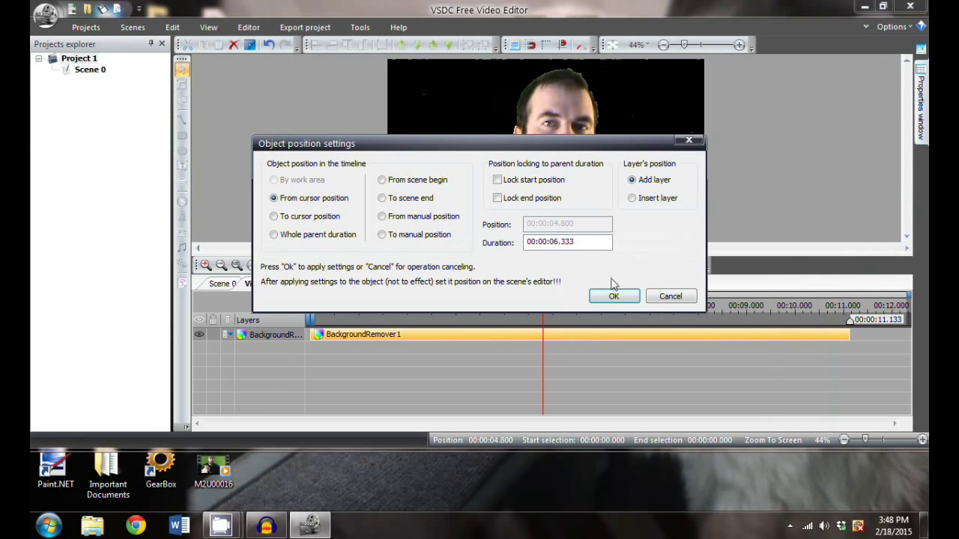
click(614, 297)
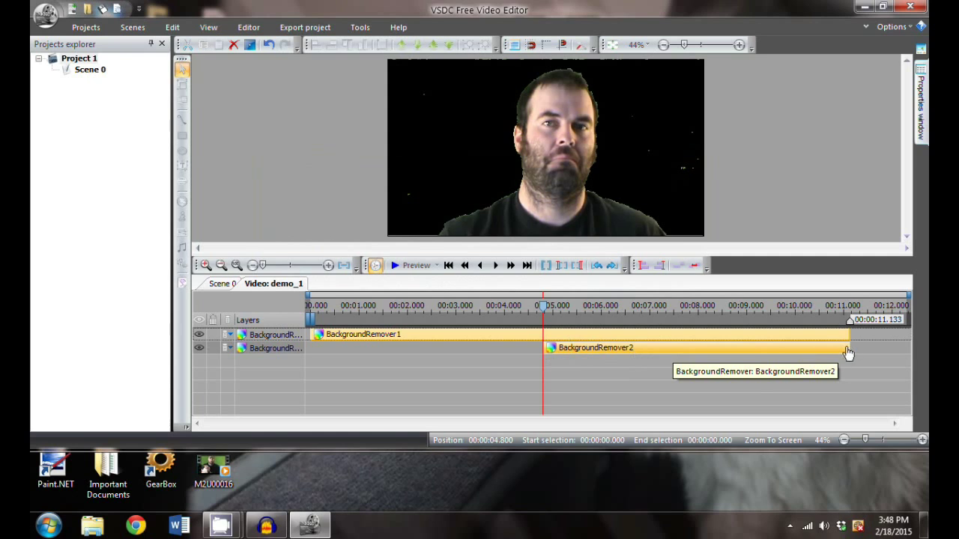
drag(545, 348, 315, 343)
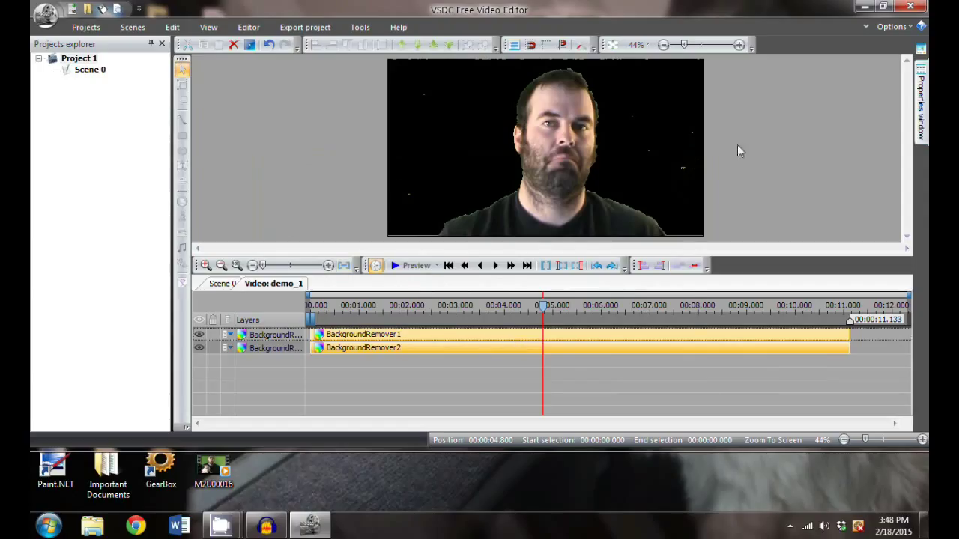
Set BackgroundRemover2's chromakey colour to the green sampled from the backdrop
right_click(574, 348)
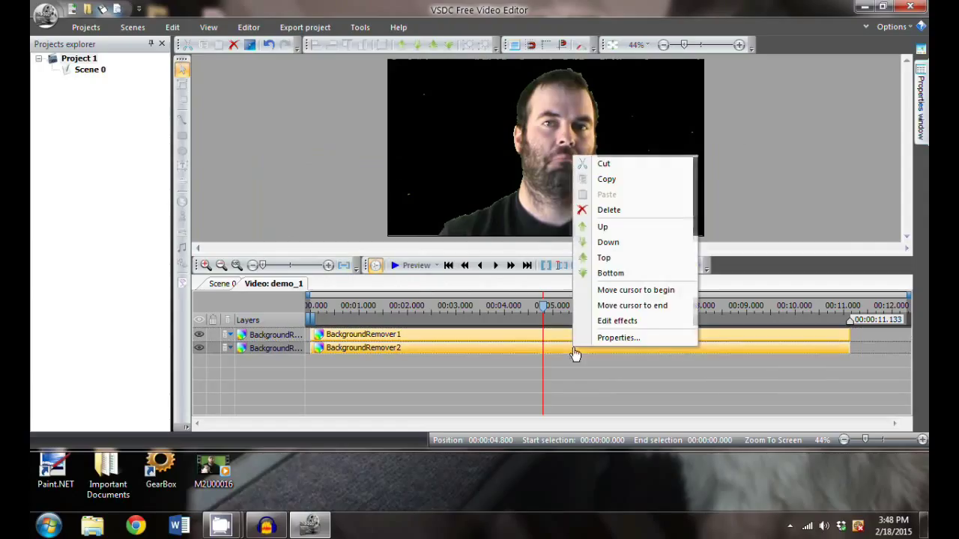
click(622, 336)
click(877, 328)
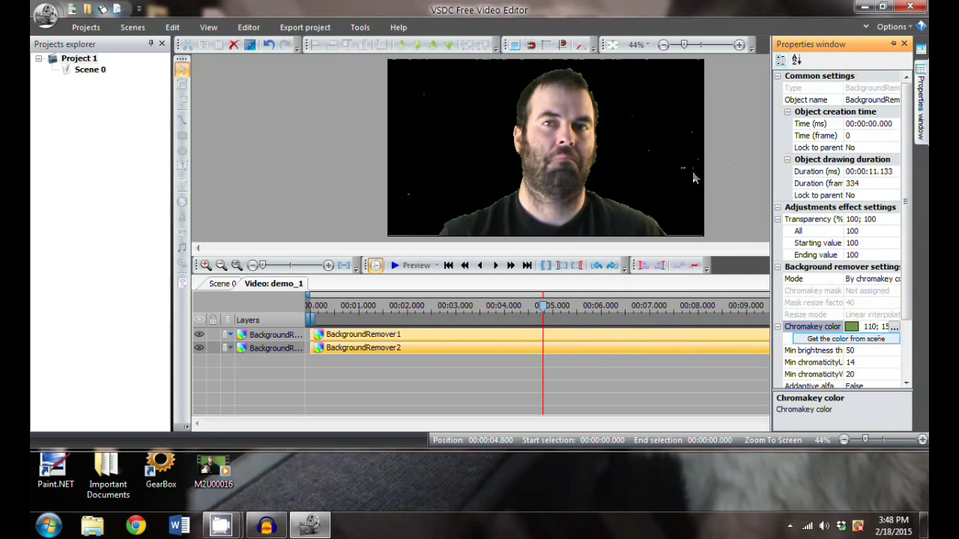
drag(684, 46, 690, 46)
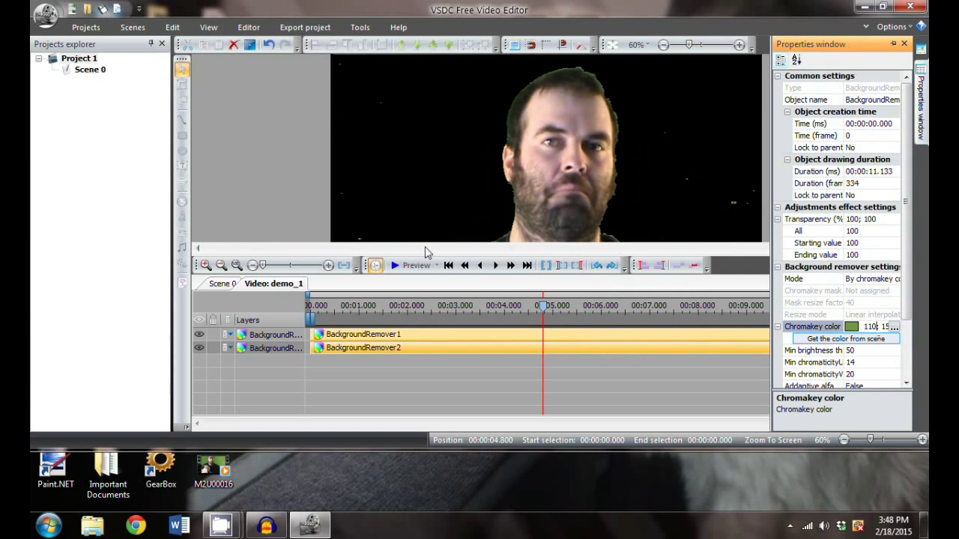
click(893, 328)
drag(495, 115, 367, 83)
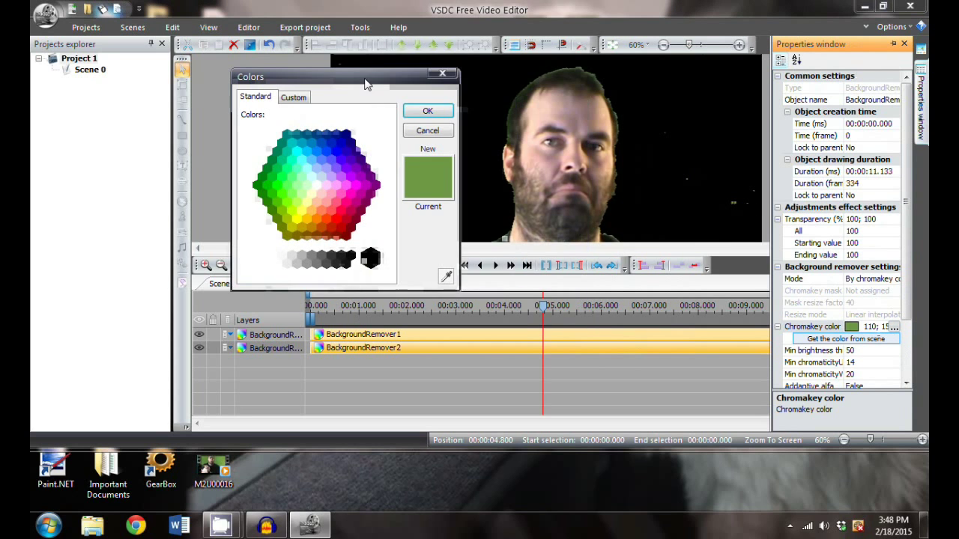
click(574, 307)
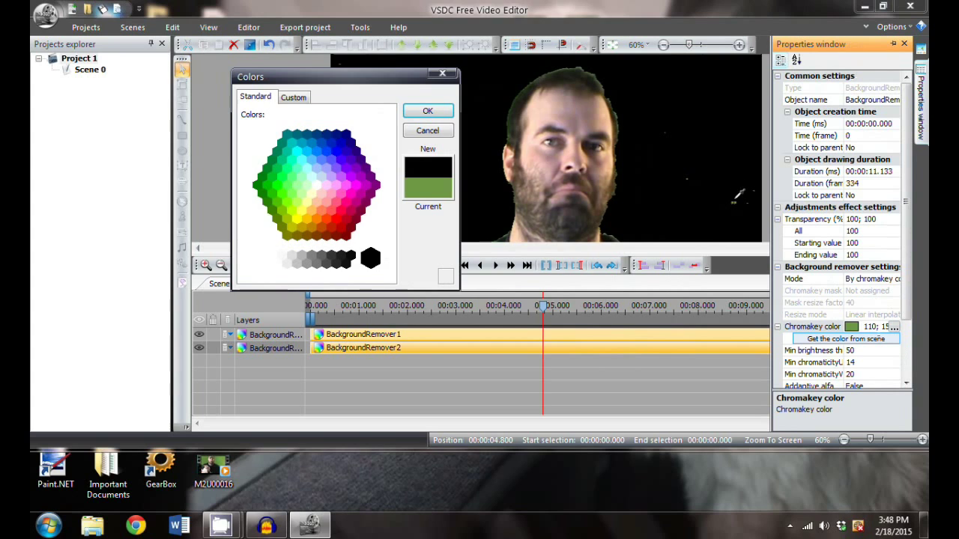
click(739, 198)
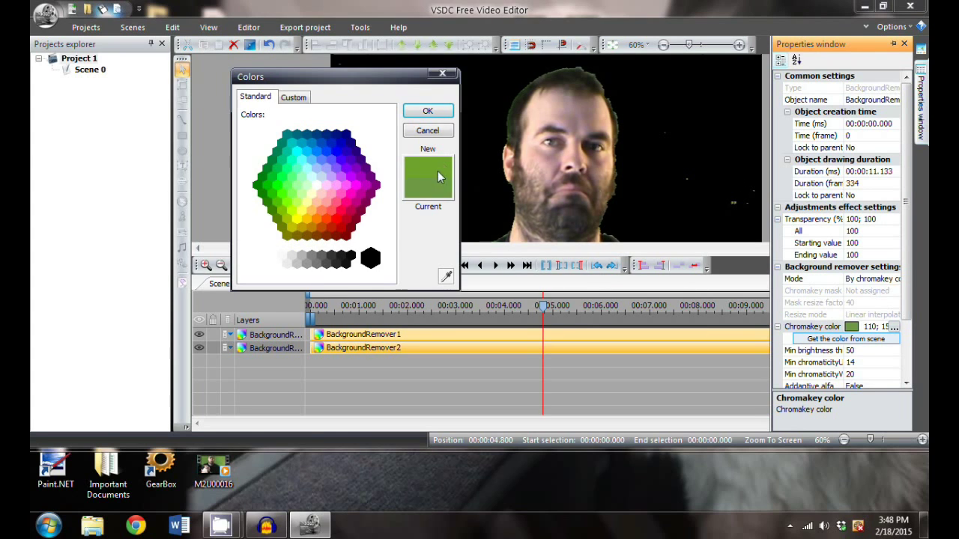
click(427, 111)
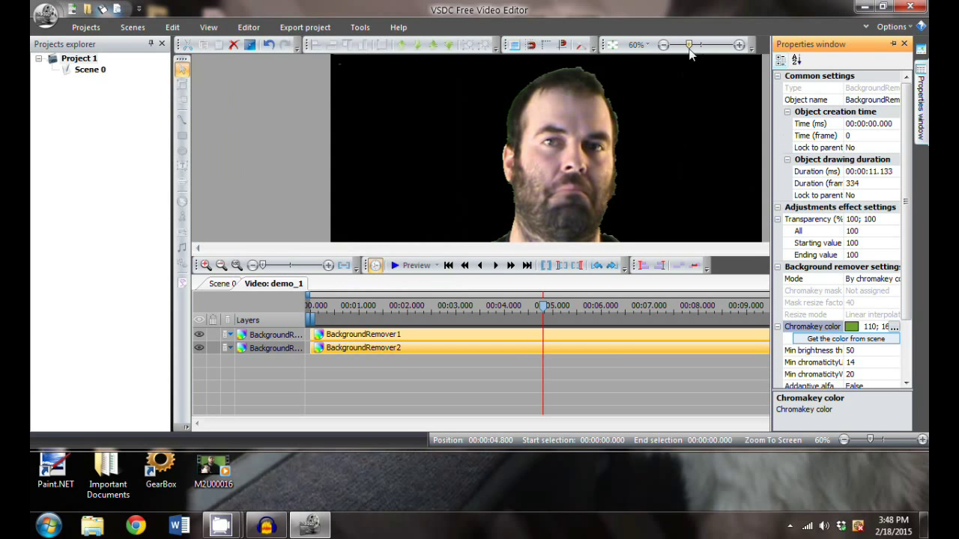
drag(689, 46, 680, 47)
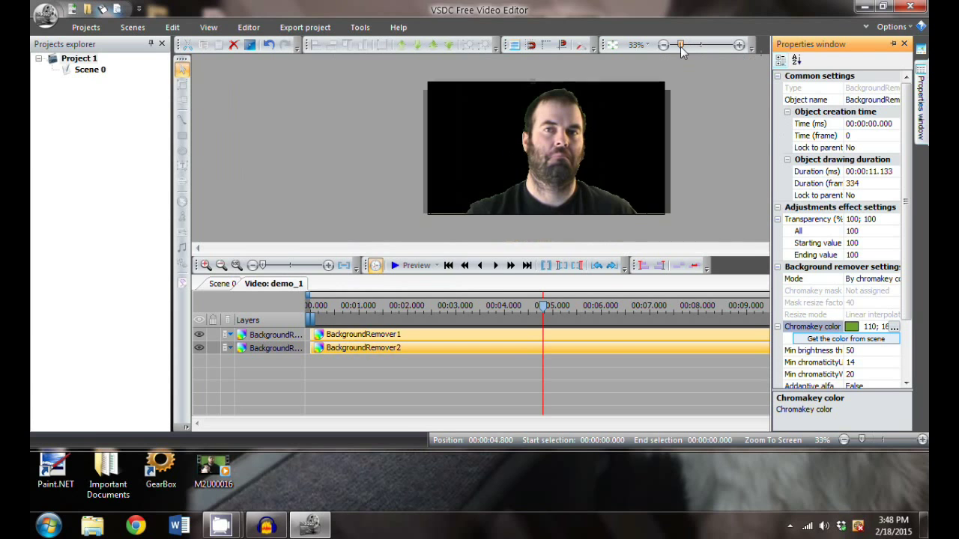
click(417, 265)
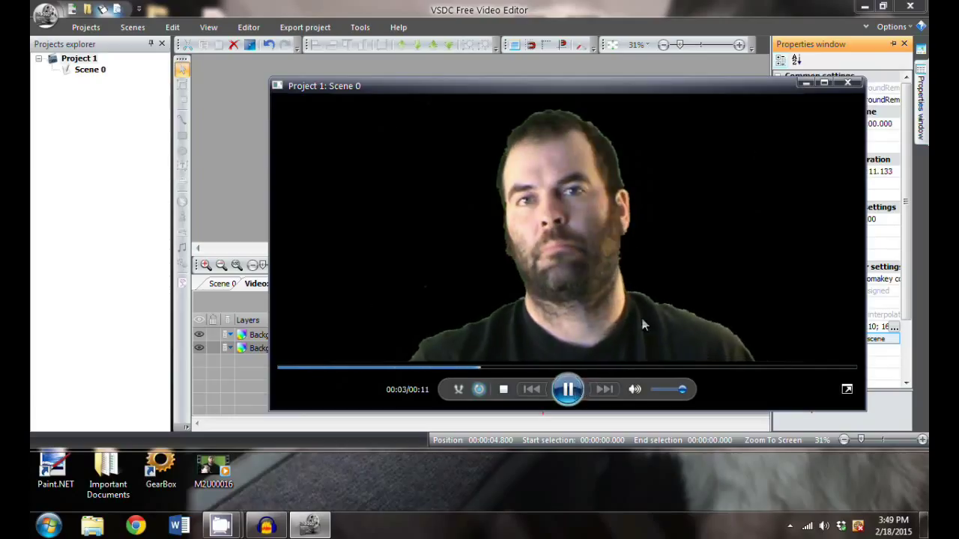
click(847, 83)
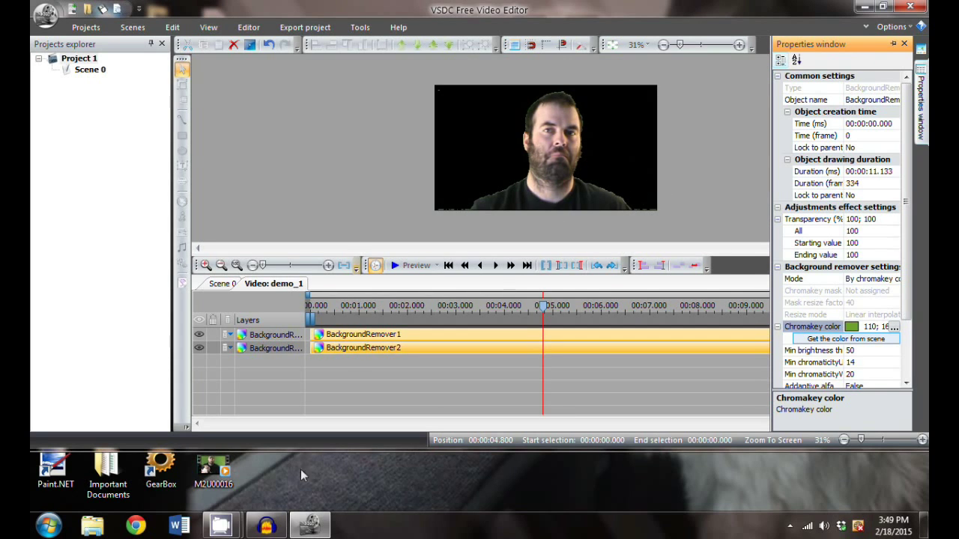
mouse_move(230, 529)
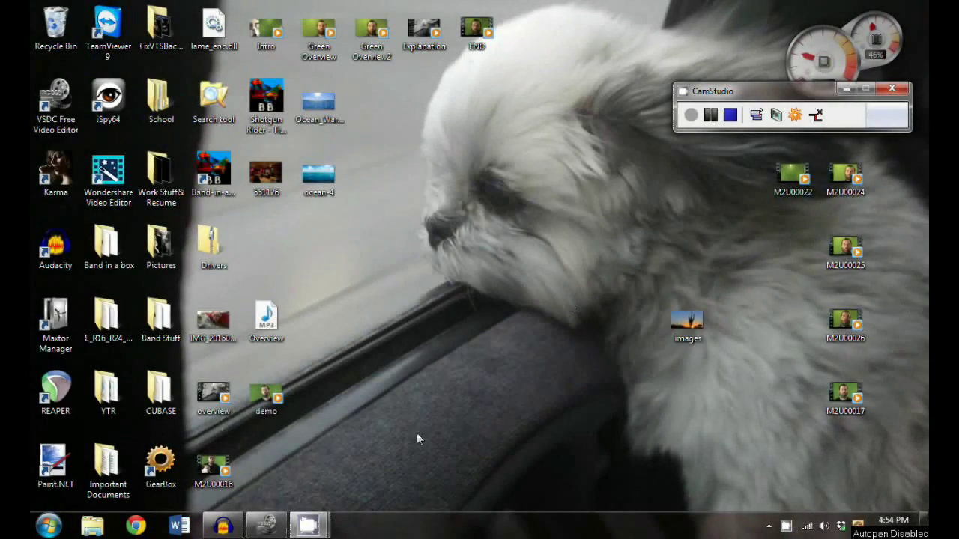
Bring VSDC back up, check demo_1's effects, and return to the Scene 0 timeline
click(385, 423)
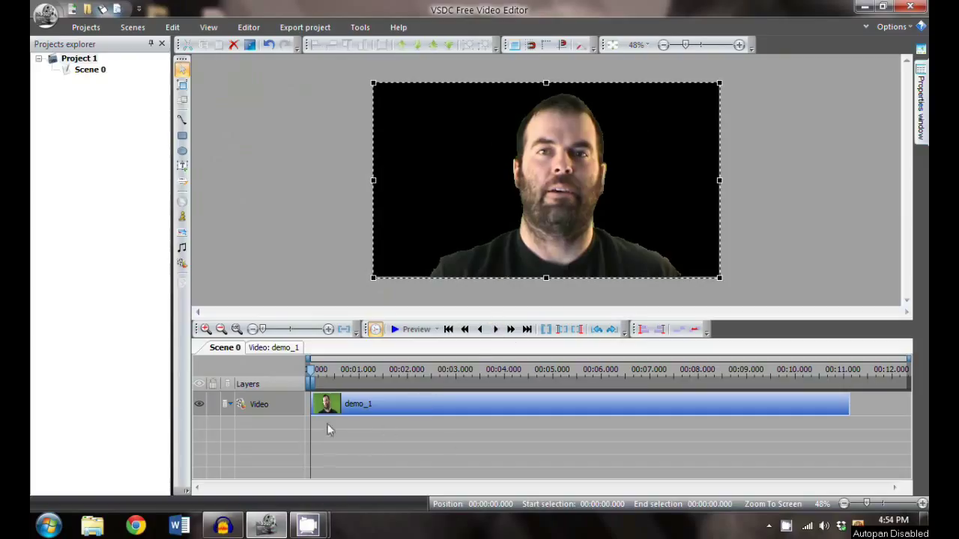
click(283, 349)
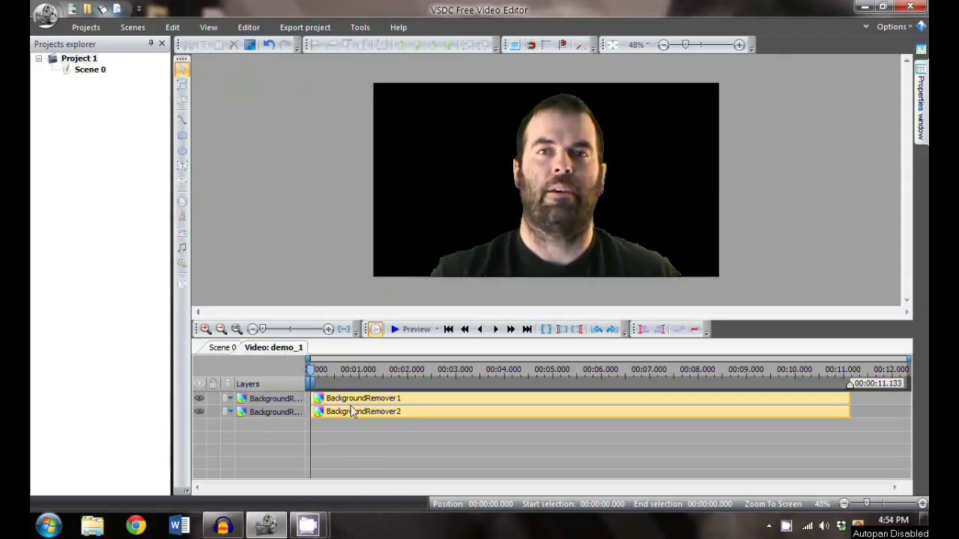
click(223, 347)
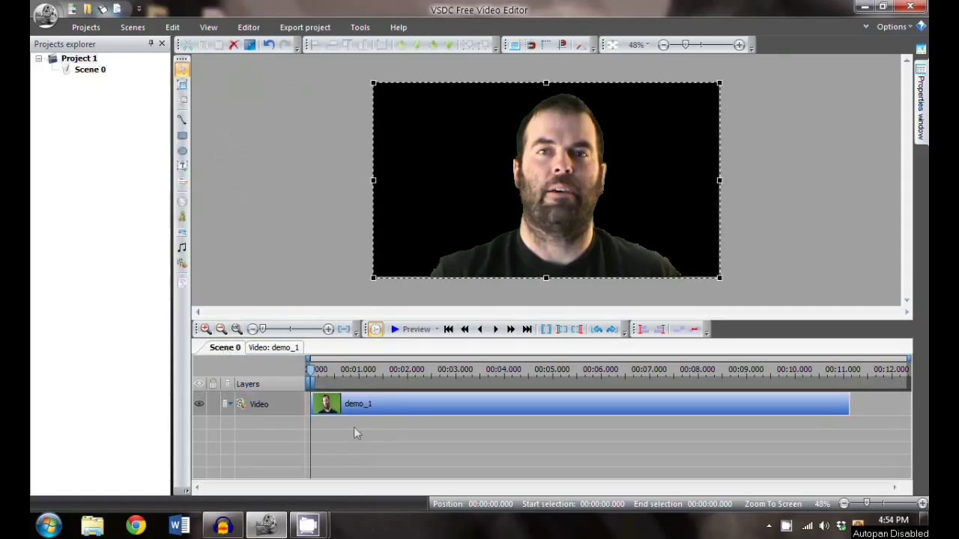
Add the ocean-4 image as a new scene layer sized to fill the frame
click(184, 235)
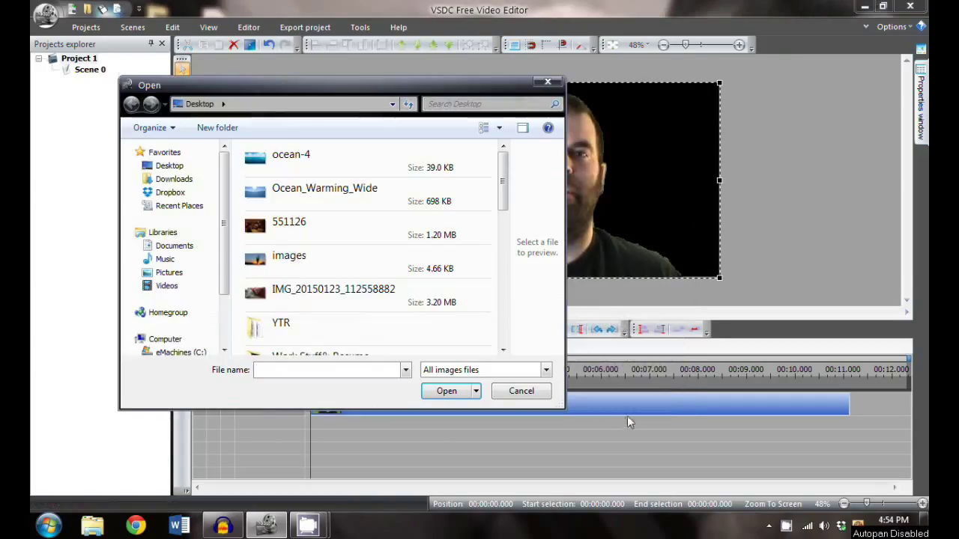
click(337, 166)
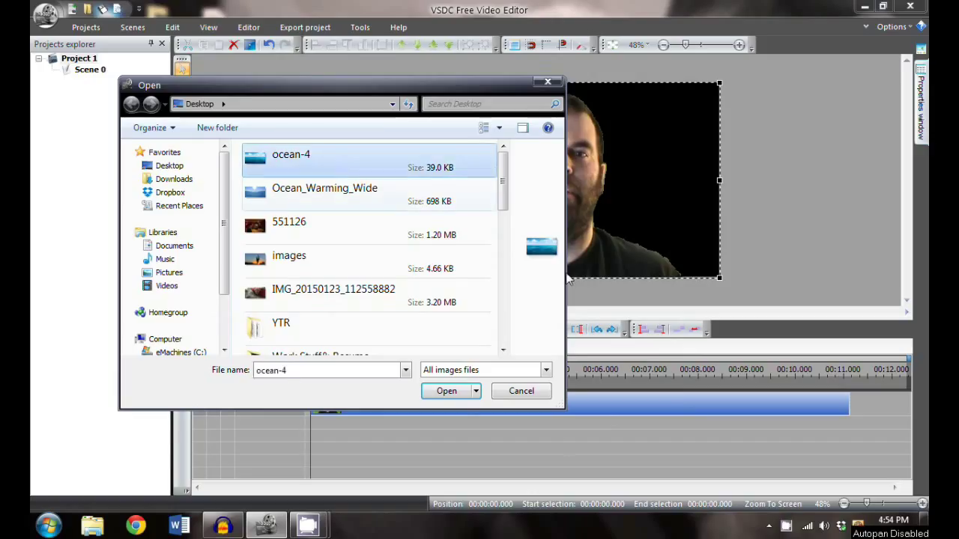
click(446, 391)
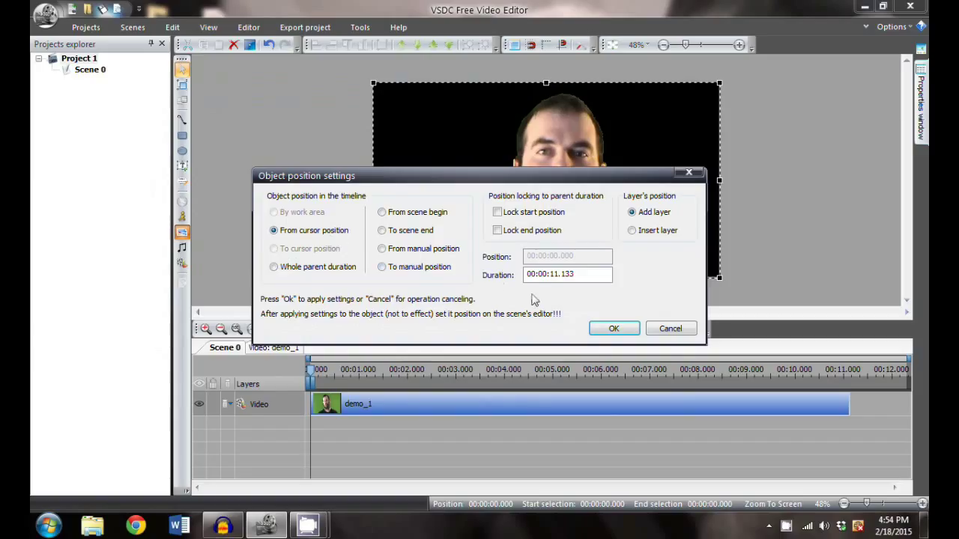
click(614, 328)
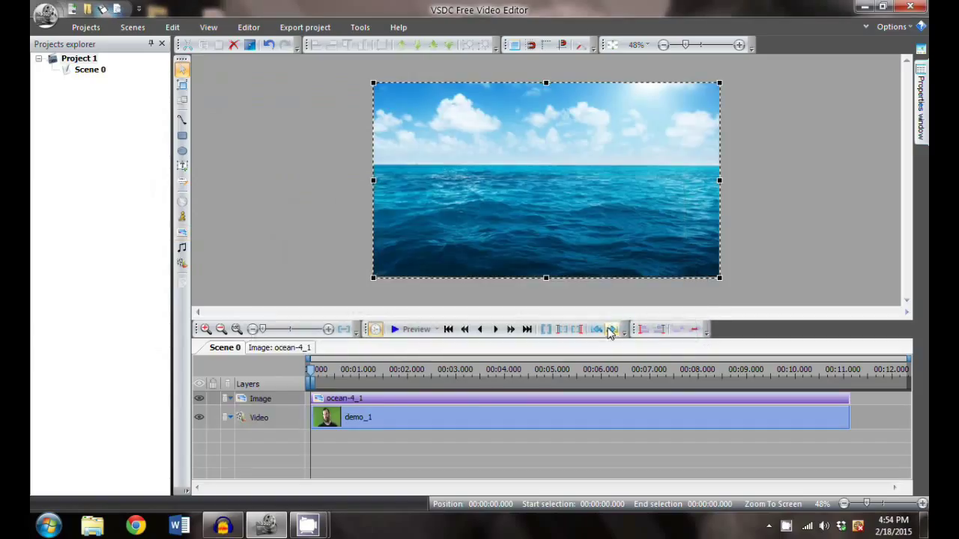
mouse_move(719, 278)
mouse_down()
mouse_move(492, 197)
mouse_move(567, 220)
mouse_move(600, 248)
mouse_move(673, 275)
mouse_move(717, 276)
mouse_up()
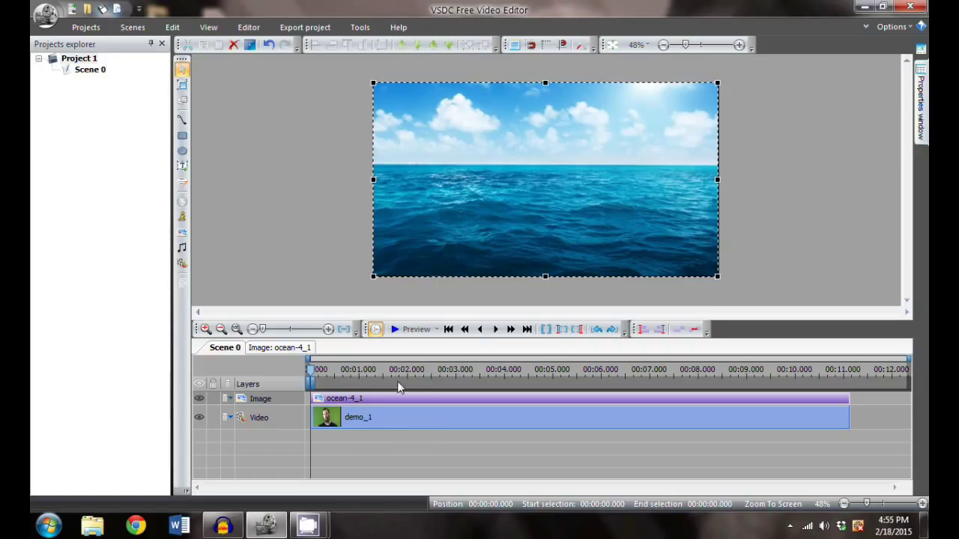
Move the demo_1 layer up above ocean-4 and preview the composite
right_click(364, 425)
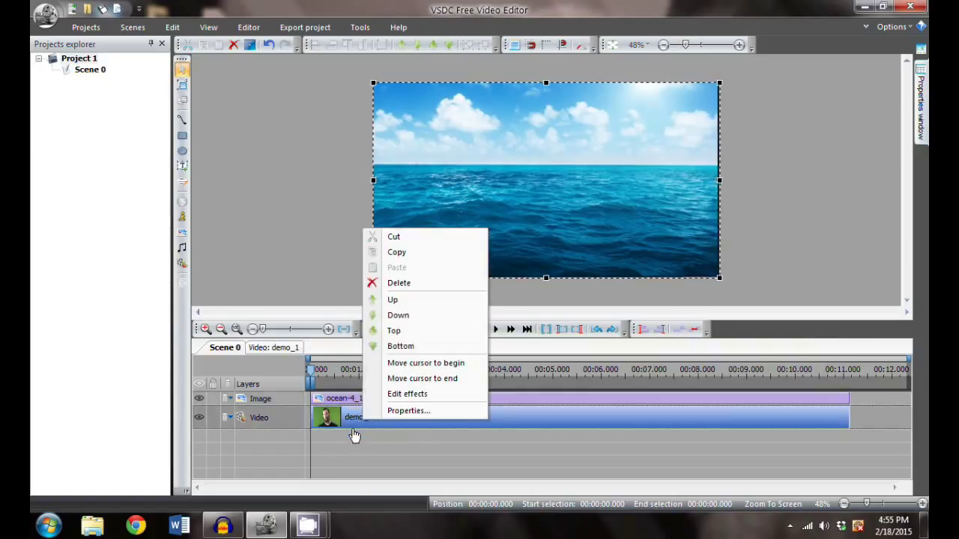
click(397, 299)
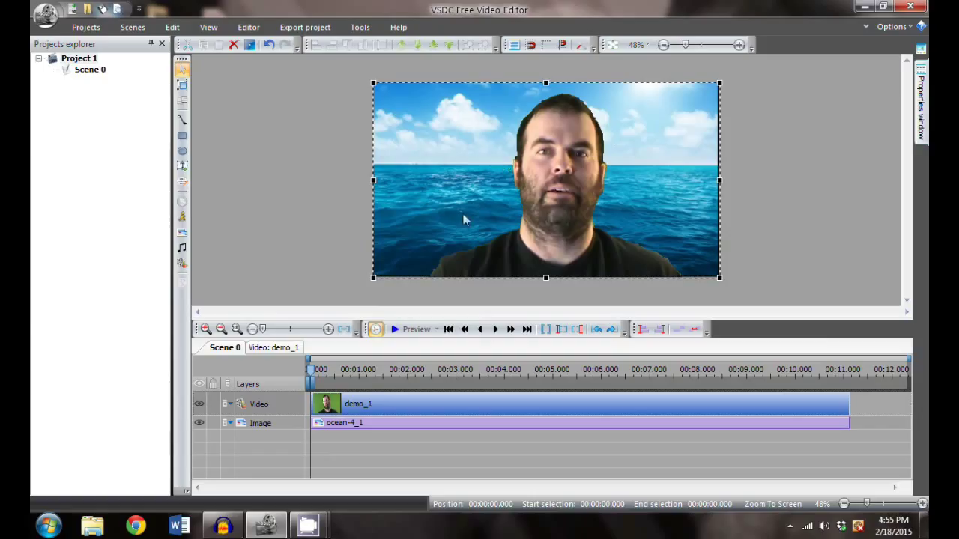
click(408, 329)
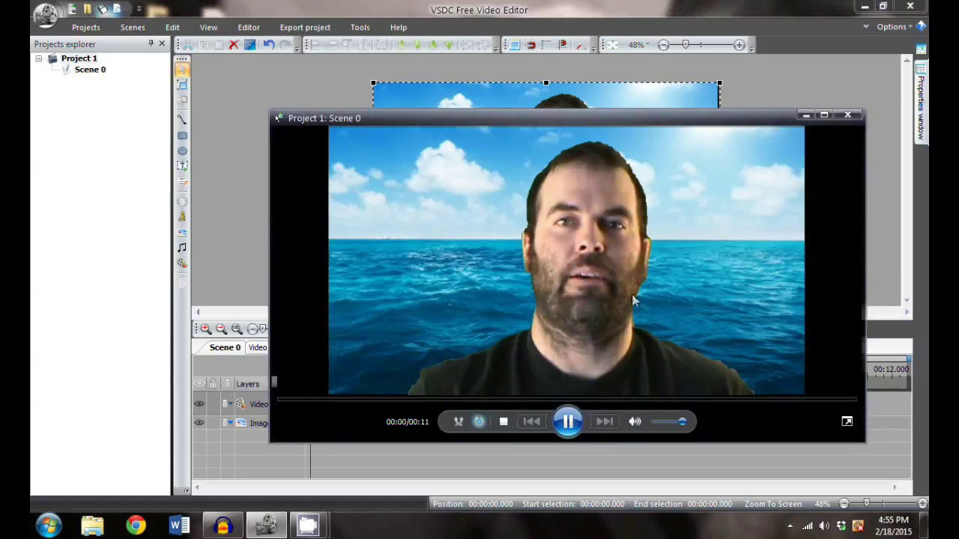
Pause playback of the green-screen composite and close the preview player window
click(569, 422)
click(848, 116)
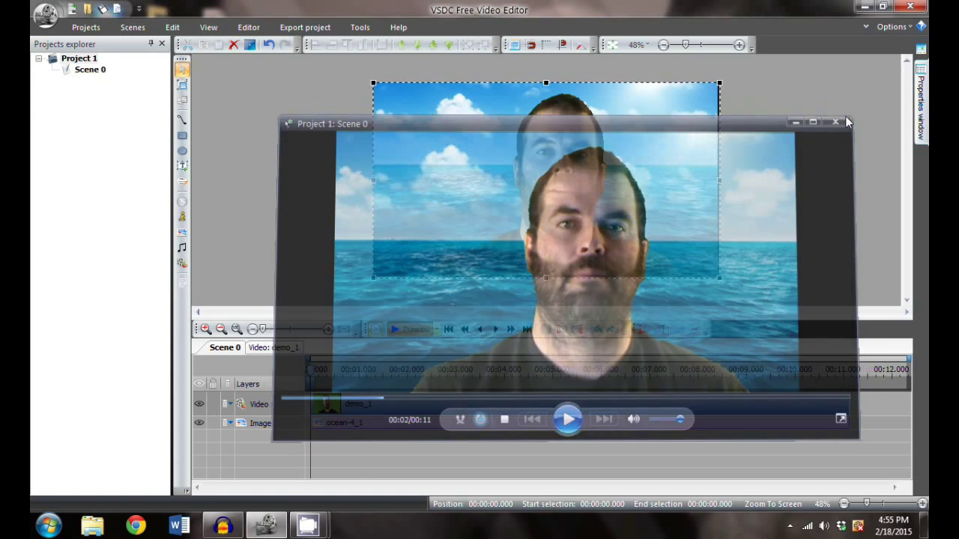